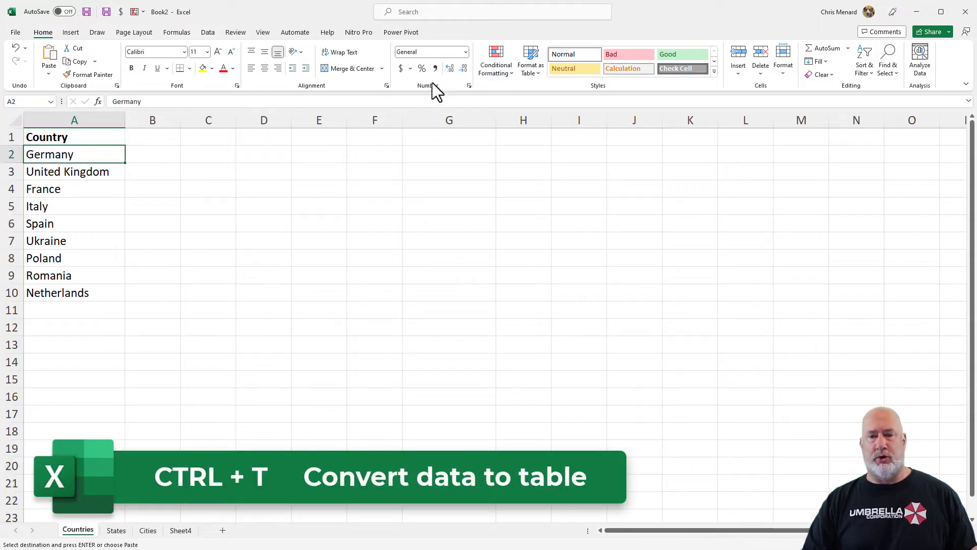
# Turn the Country list in A1:A10 into a table with headers.
pyautogui.click(529, 69)
pyautogui.press('Escape')
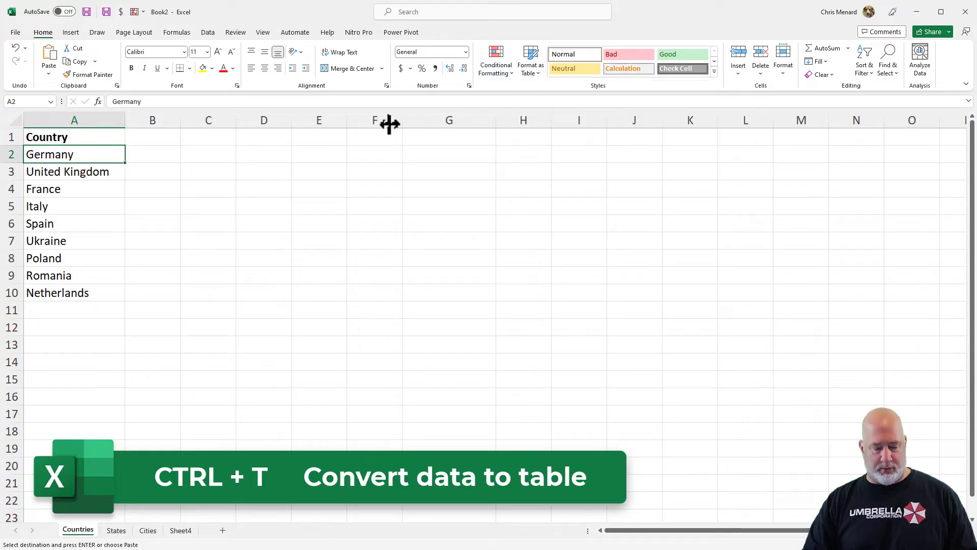
pyautogui.hotkey('ctrl', 't')
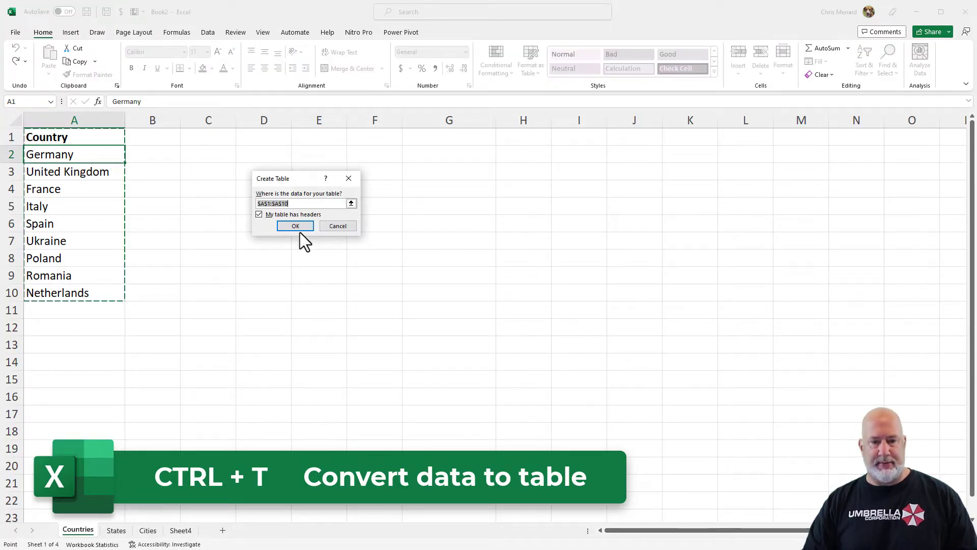
pyautogui.click(304, 226)
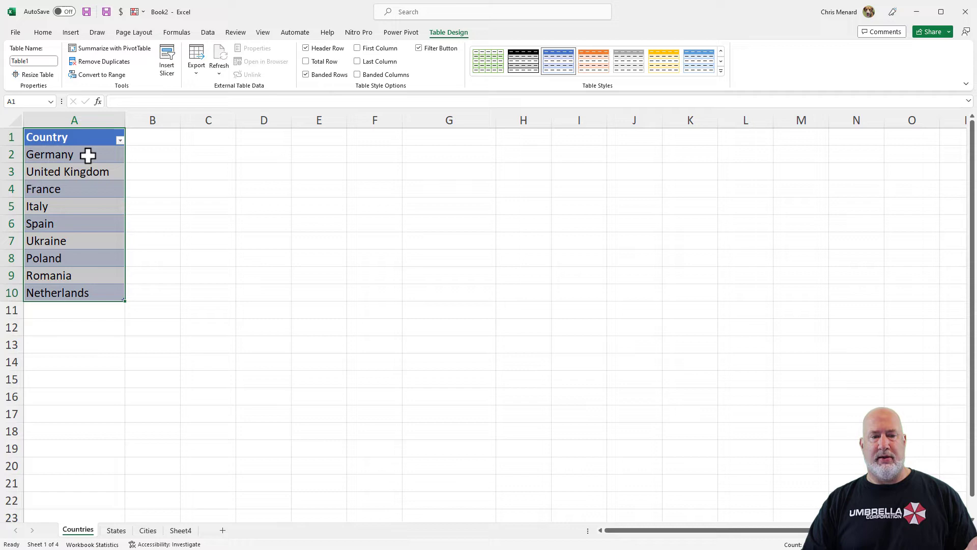
# Convert the country names from Germany to Netherlands to the Geography data type.
pyautogui.moveTo(88, 154); pyautogui.dragTo(91, 290)
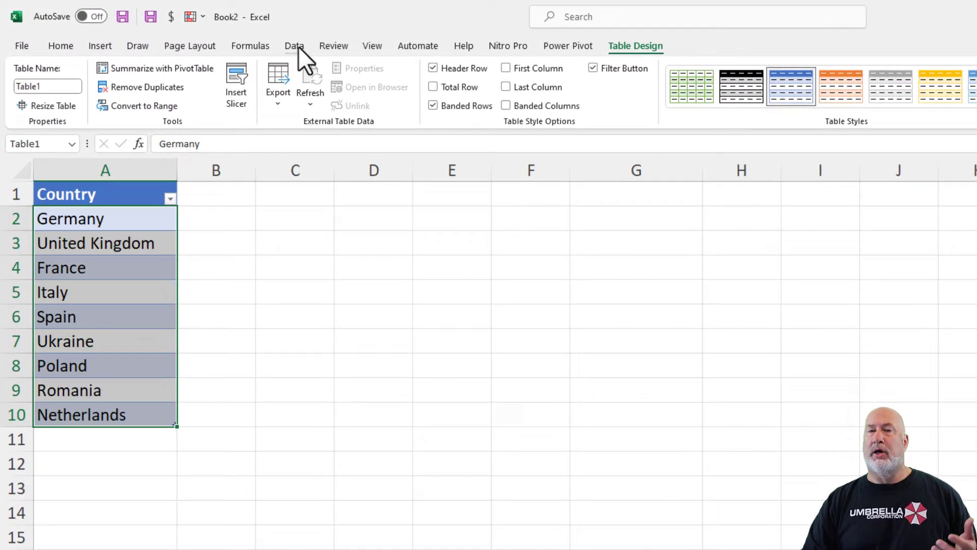
pyautogui.click(210, 32)
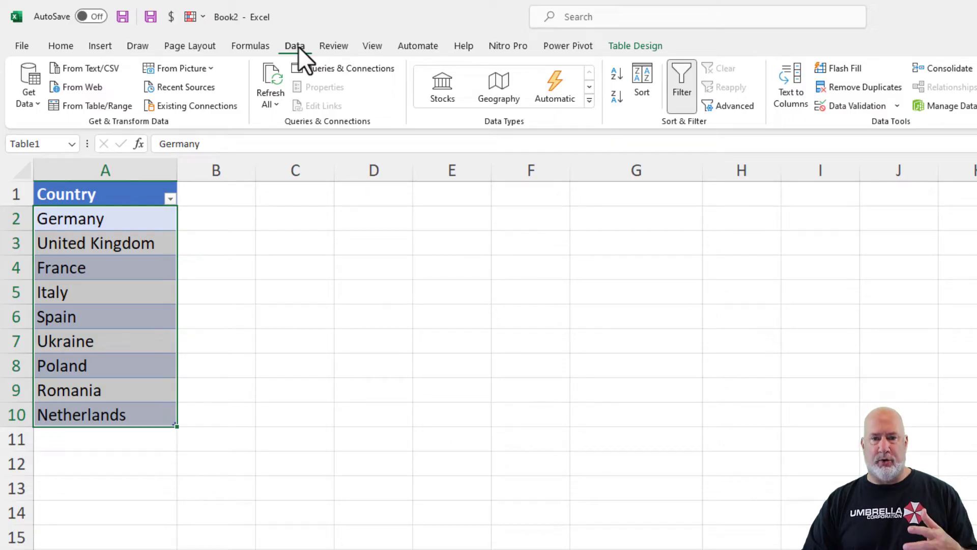
pyautogui.click(505, 98)
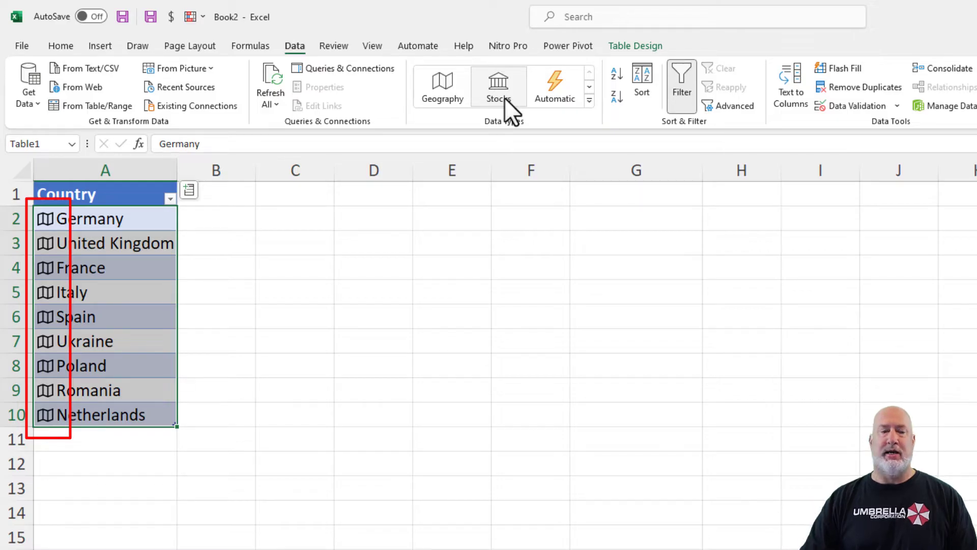
# Add an Area column from the country data and widen column B to fit.
pyautogui.click(193, 191)
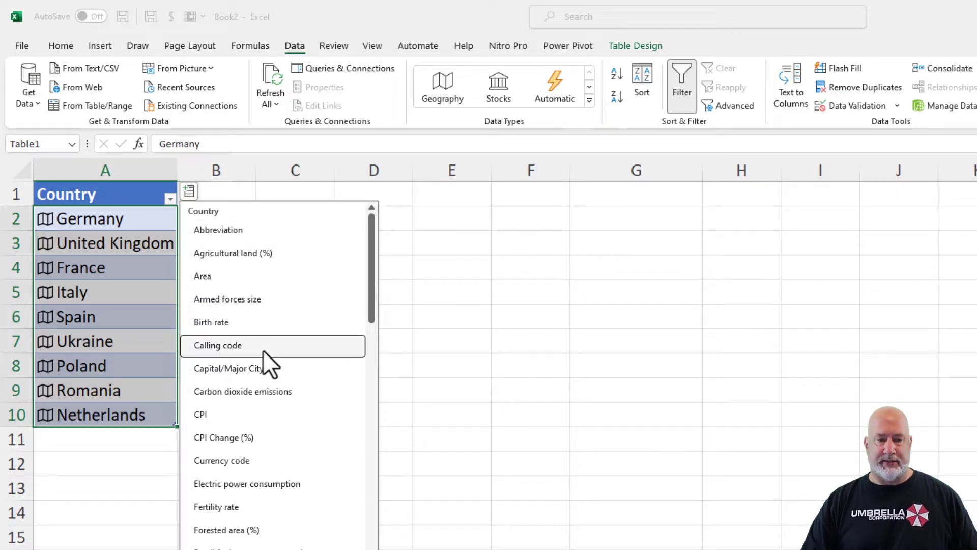
pyautogui.scroll(-3, 277, 392)
pyautogui.scroll(3, 276, 392)
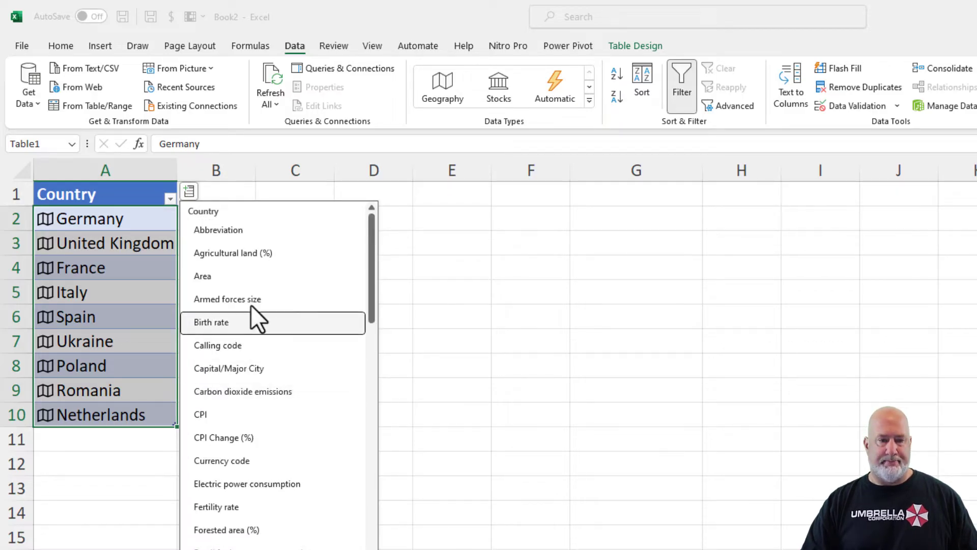
pyautogui.click(232, 277)
pyautogui.moveTo(249, 174); pyautogui.dragTo(291, 174)
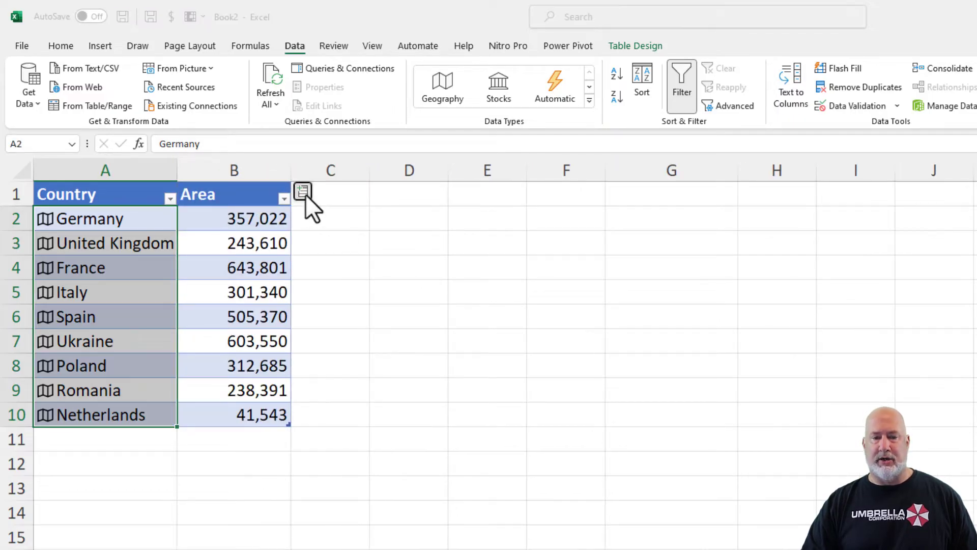
# Add a Birth rate column, then undo it so only Country and Area remain.
pyautogui.click(305, 193)
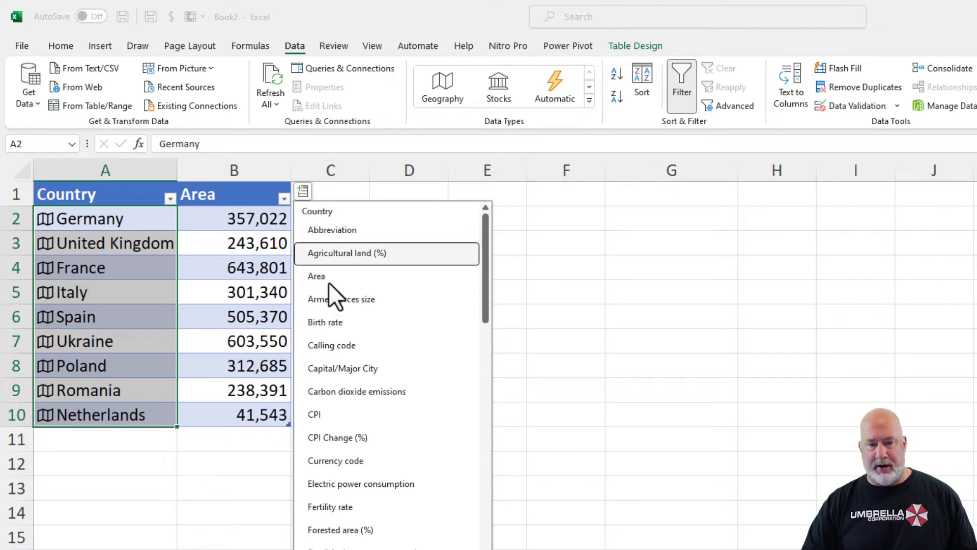
pyautogui.click(335, 325)
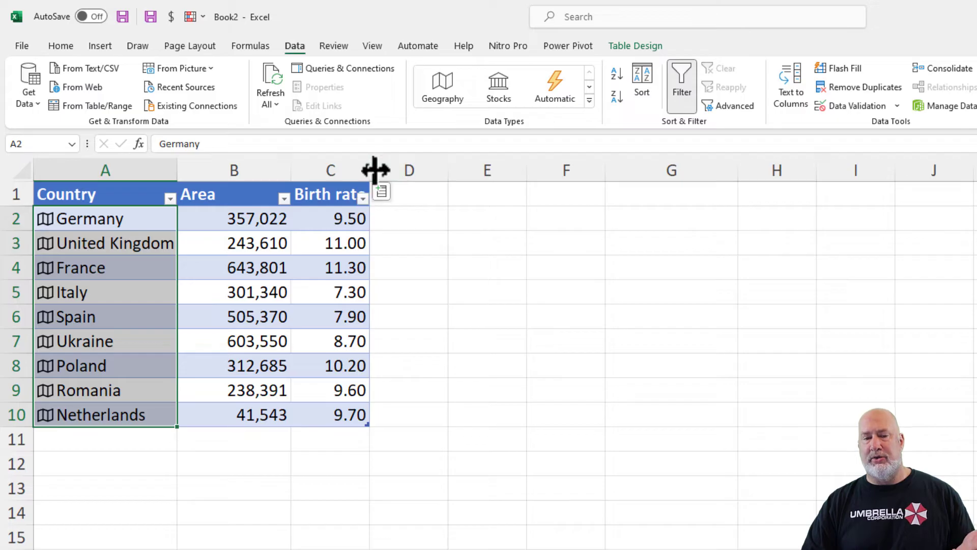
pyautogui.moveTo(375, 170); pyautogui.dragTo(396, 170)
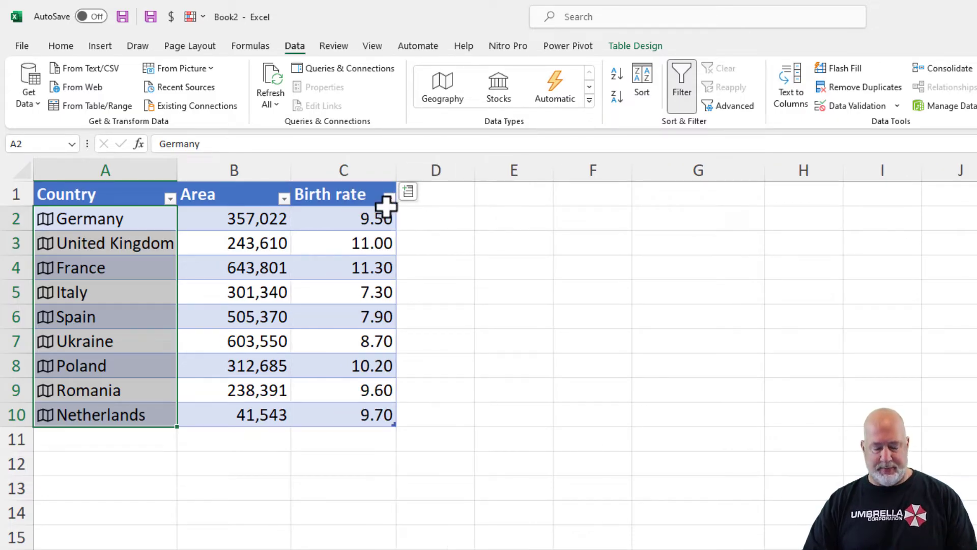
pyautogui.hotkey('ctrl', 'z')
pyautogui.hotkey('ctrl', 'shift', 'F5')
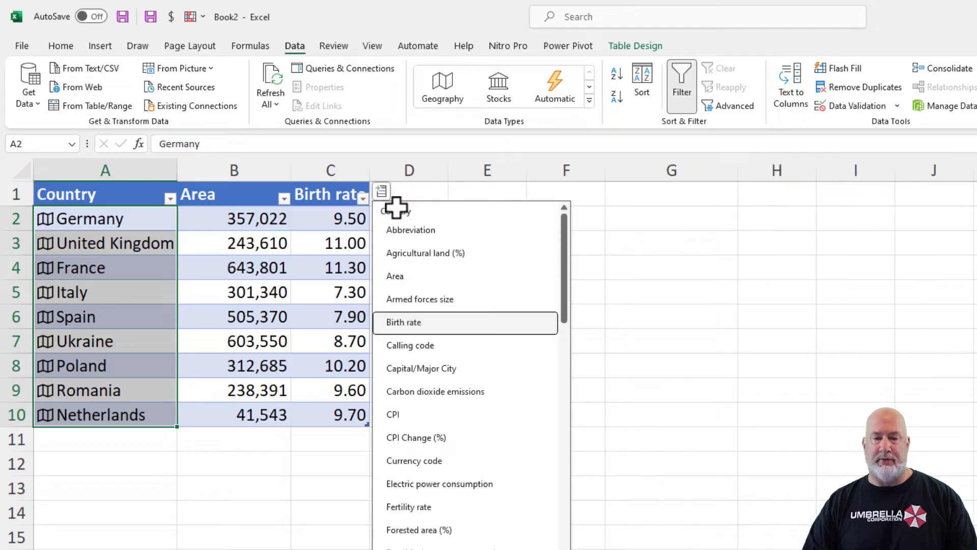
pyautogui.press('Escape')
pyautogui.click(347, 200)
pyautogui.hotkey('ctrl', 'z')
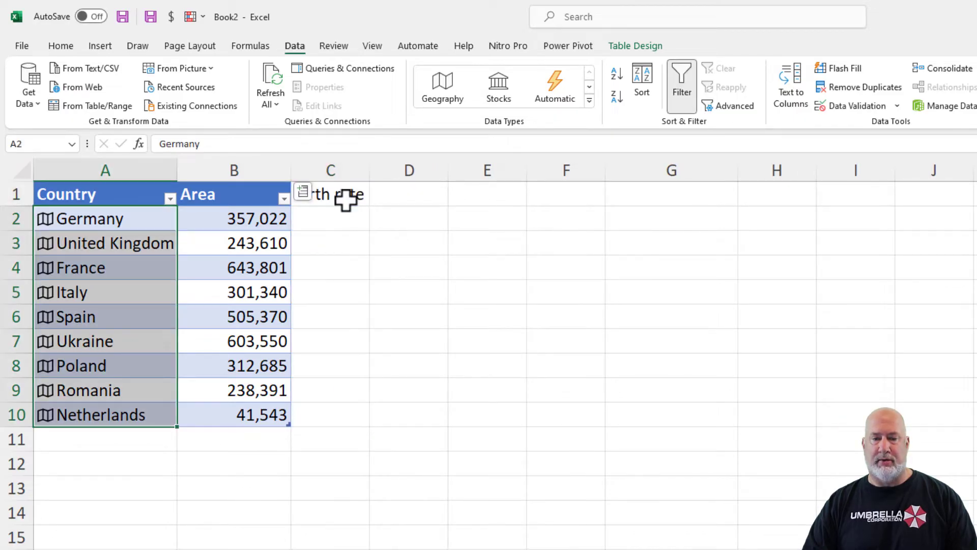
pyautogui.click(346, 200)
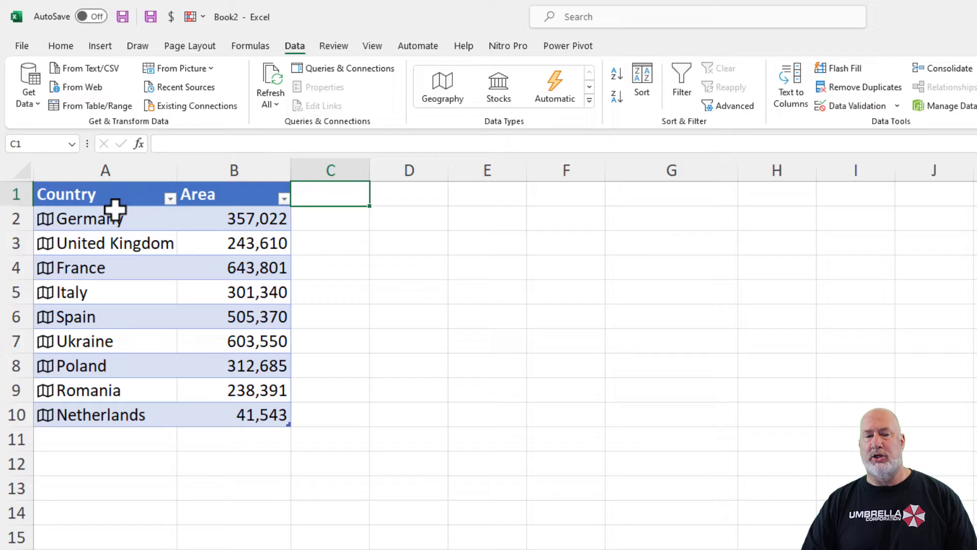
pyautogui.click(127, 220)
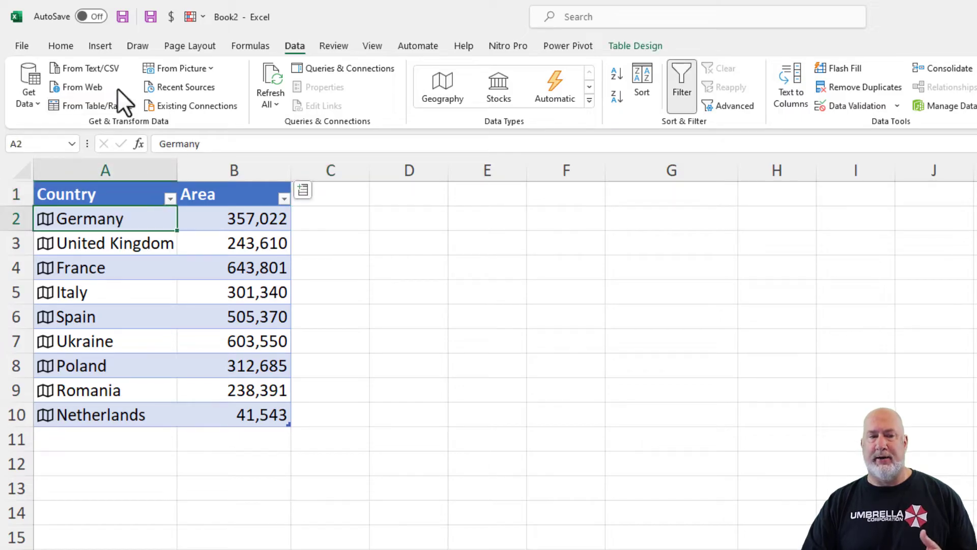
# Look over the Maps chart choices on the Insert ribbon, then go back to Home.
pyautogui.click(100, 46)
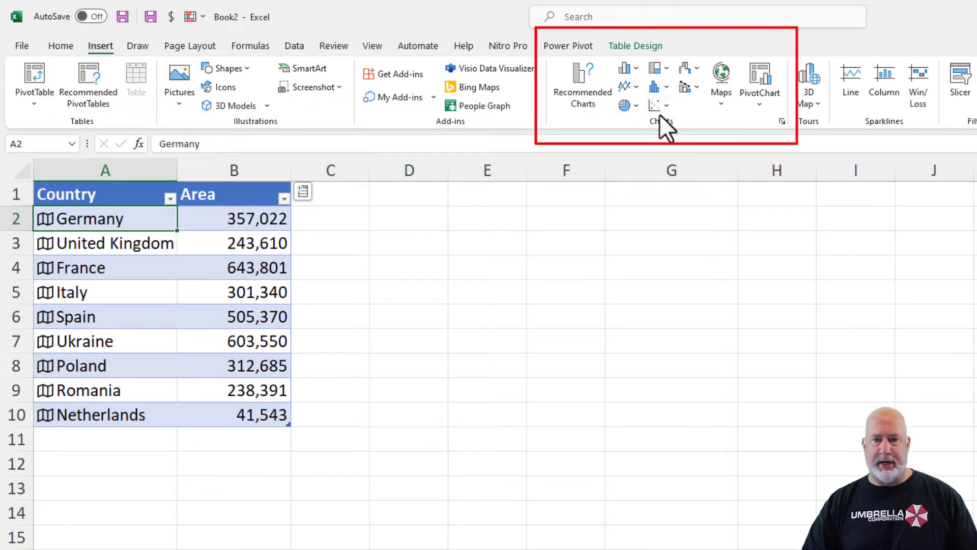
pyautogui.click(722, 104)
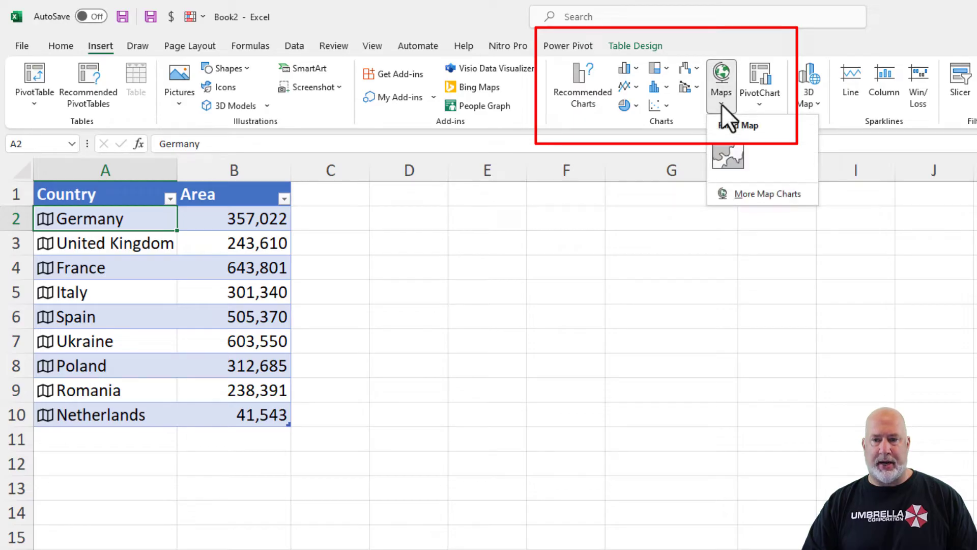
pyautogui.click(721, 104)
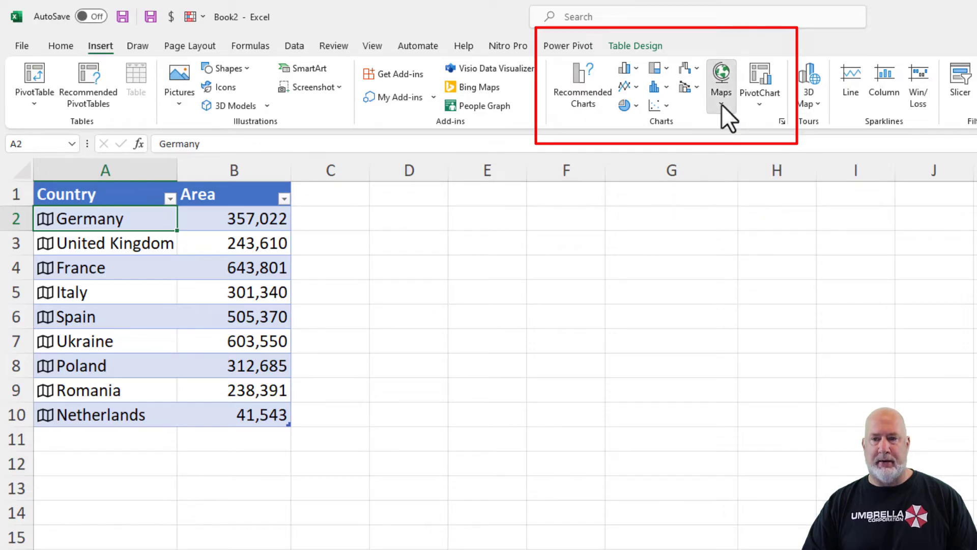
pyautogui.click(69, 49)
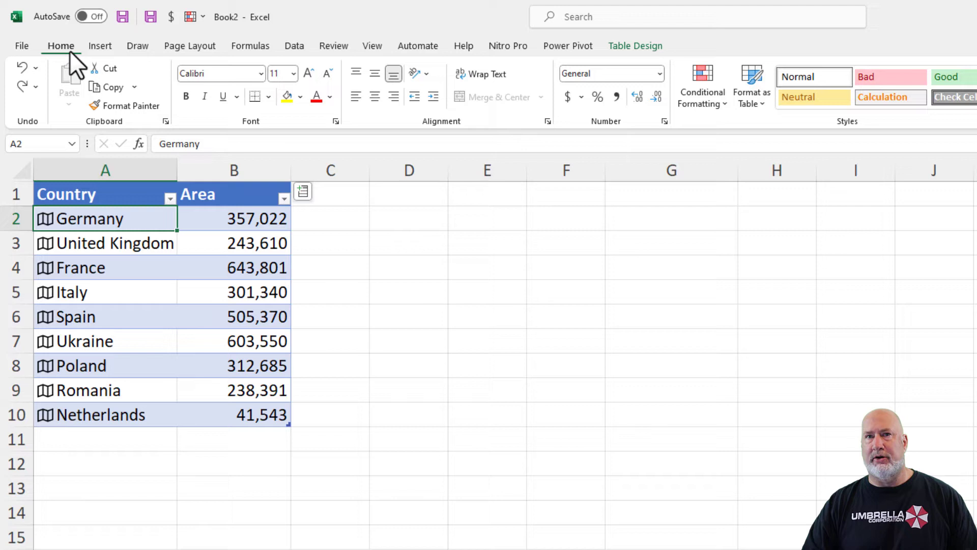
# Search for 'map' so Insert Map Chart offers the Filled Map option.
pyautogui.click(618, 19)
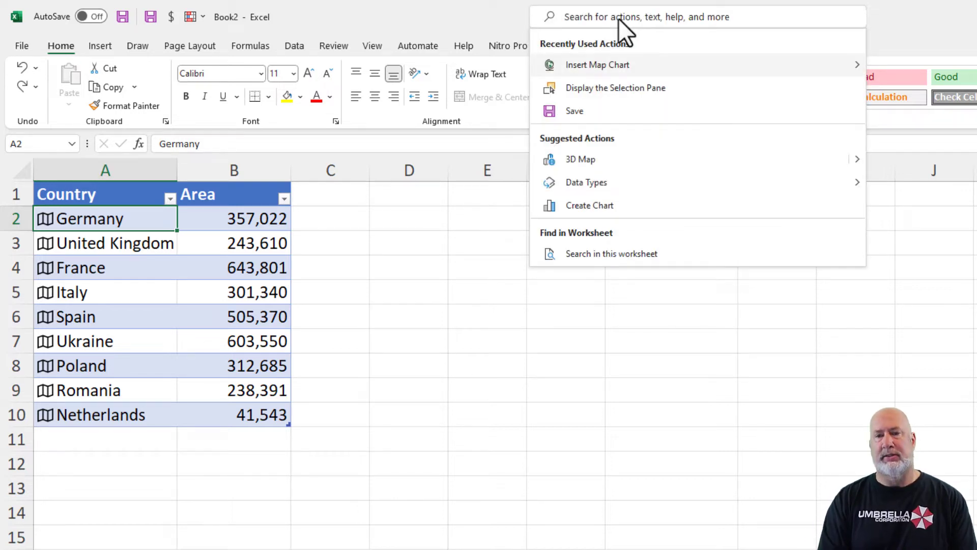
pyautogui.write('map')
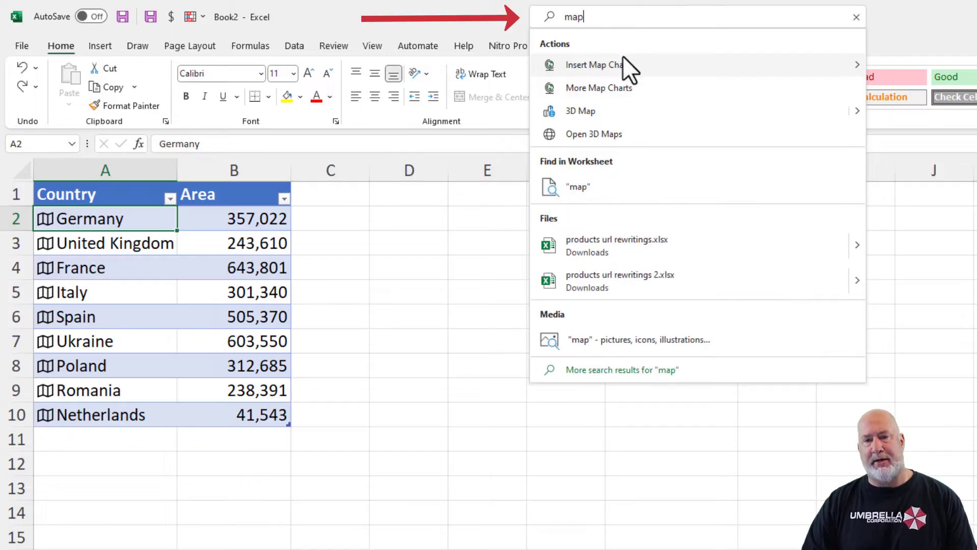
pyautogui.moveTo(626, 66)
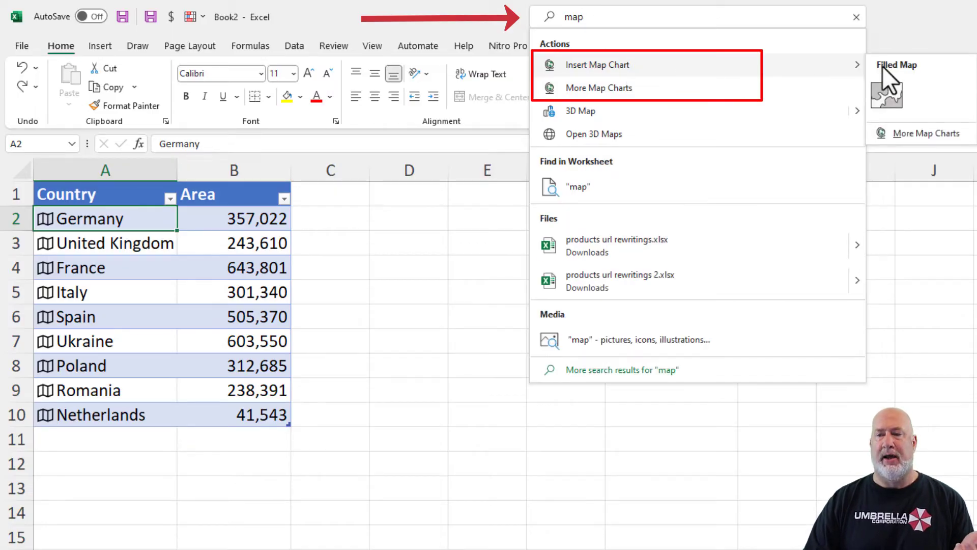
# Insert a filled map of country Area and enlarge it beside the table, about C1:K17.
pyautogui.click(887, 93)
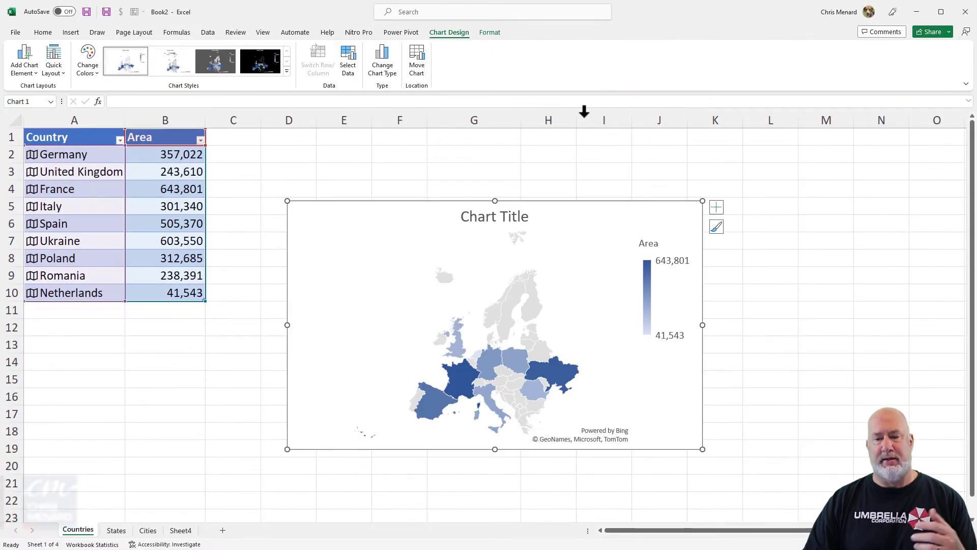
pyautogui.moveTo(399, 211); pyautogui.dragTo(314, 150)
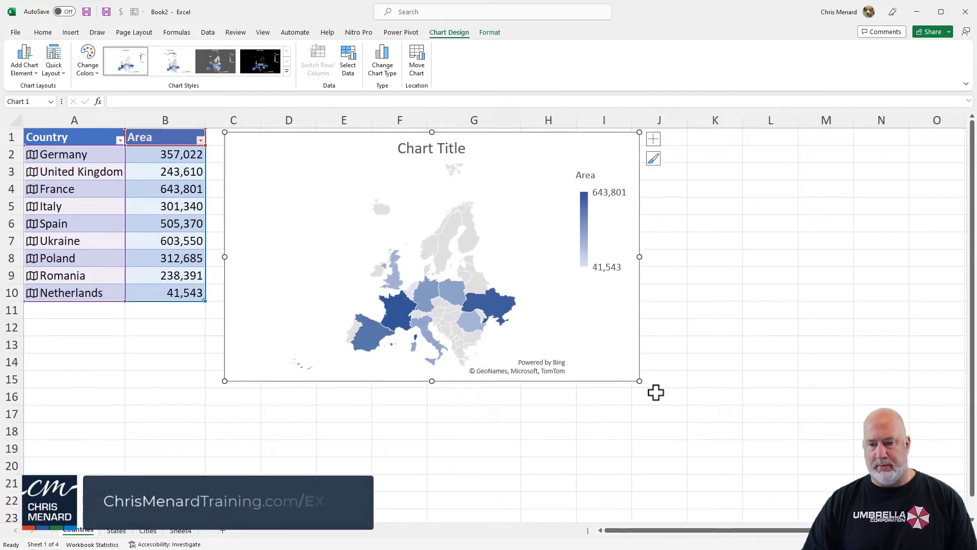
pyautogui.moveTo(639, 380); pyautogui.dragTo(721, 424)
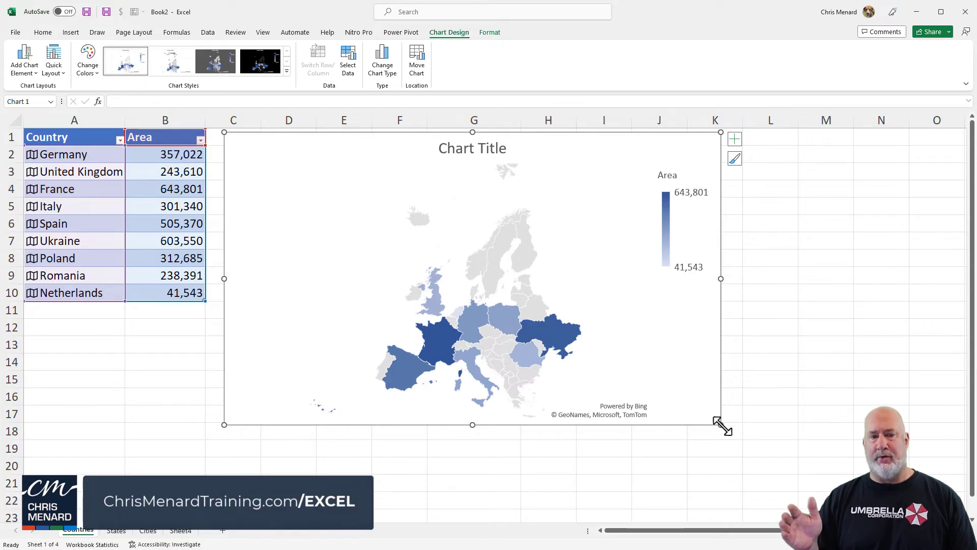
# Add Hungary below Netherlands so its area, 93,028, fills in.
pyautogui.click(94, 315)
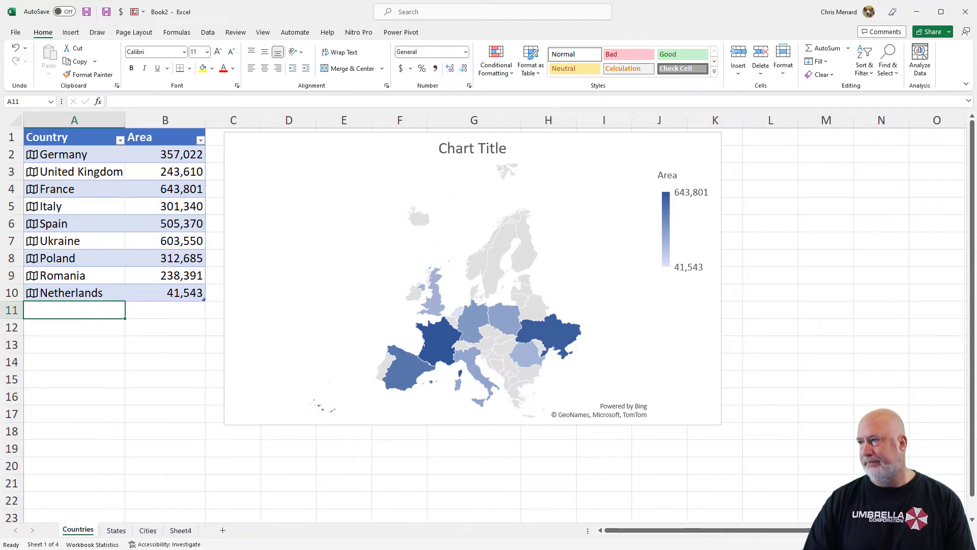
pyautogui.write('ungary')
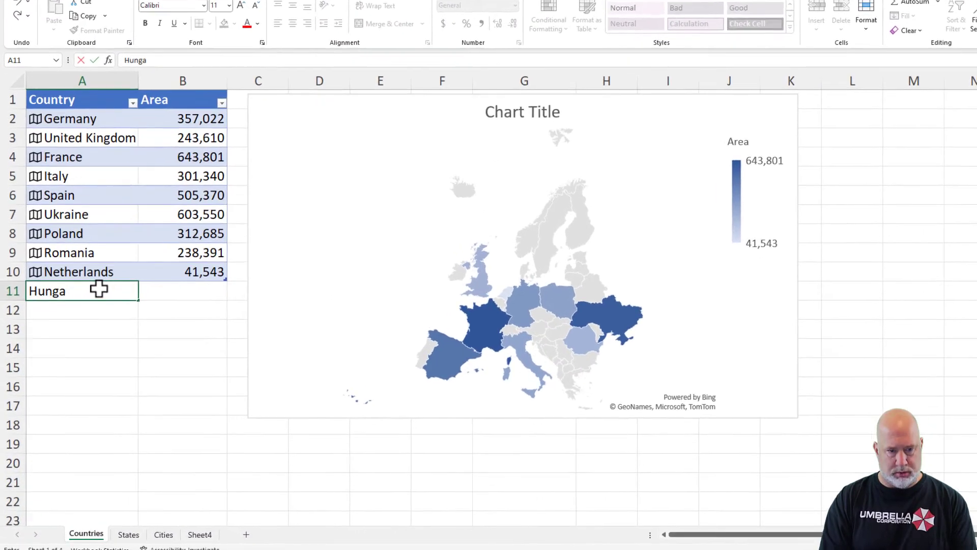
pyautogui.press('Tab')
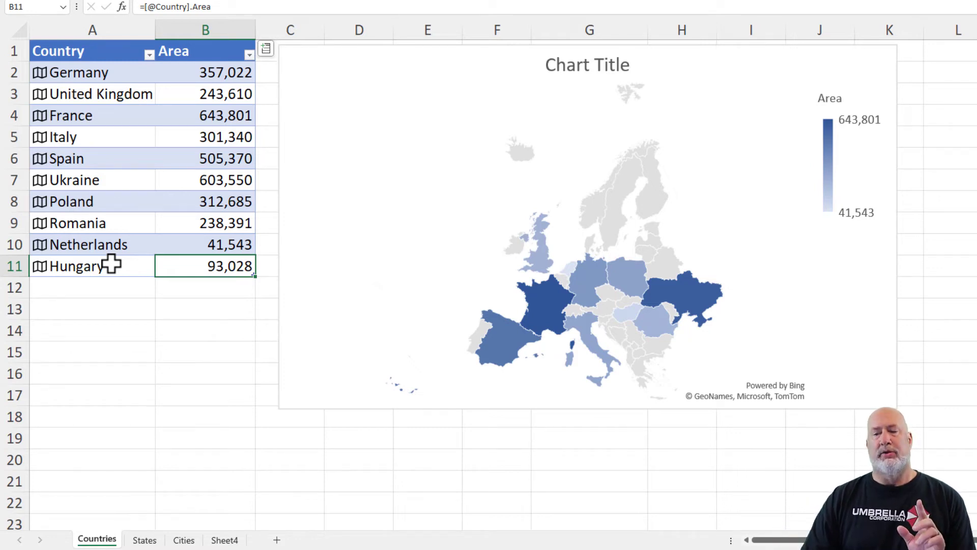
# On the States sheet, make the abbreviation list a table and convert it to Geography.
pyautogui.click(144, 539)
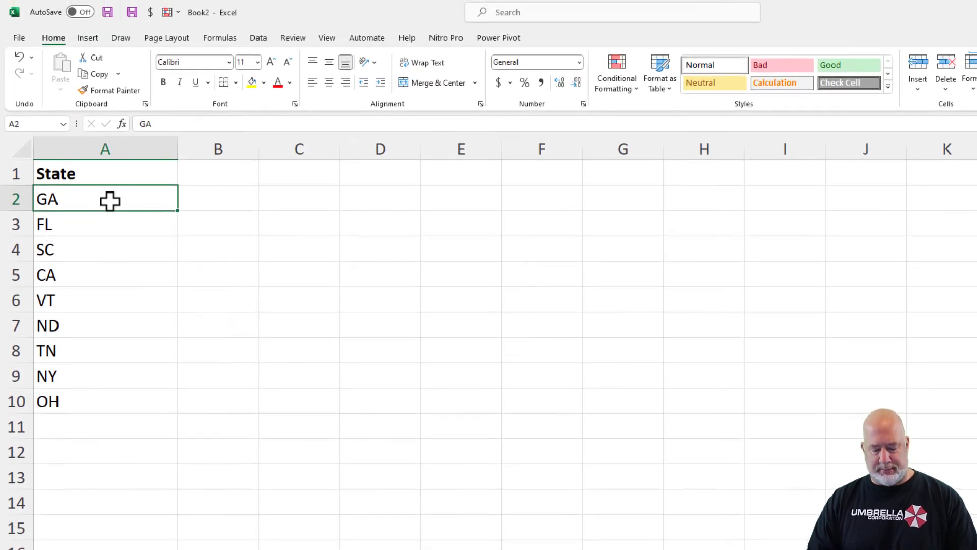
pyautogui.hotkey('ctrl', 't')
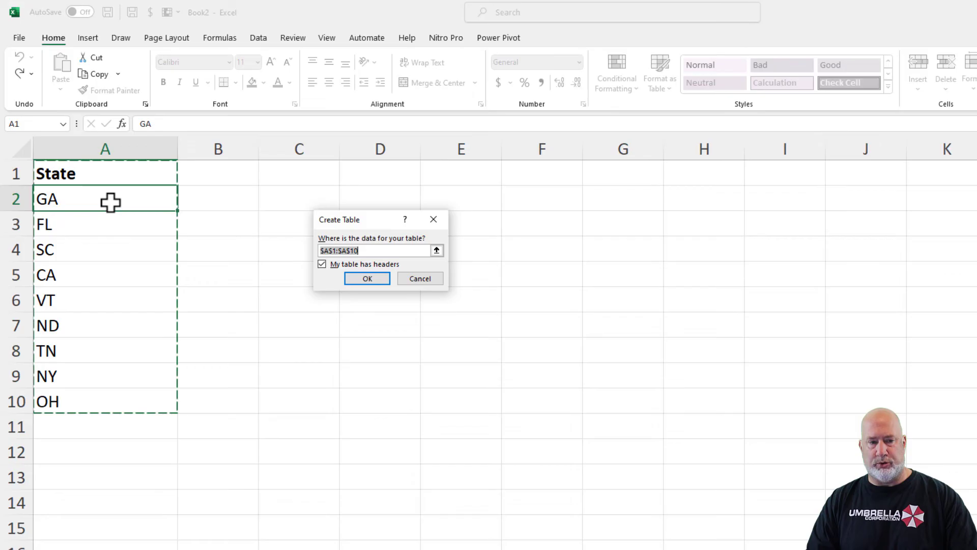
pyautogui.click(358, 282)
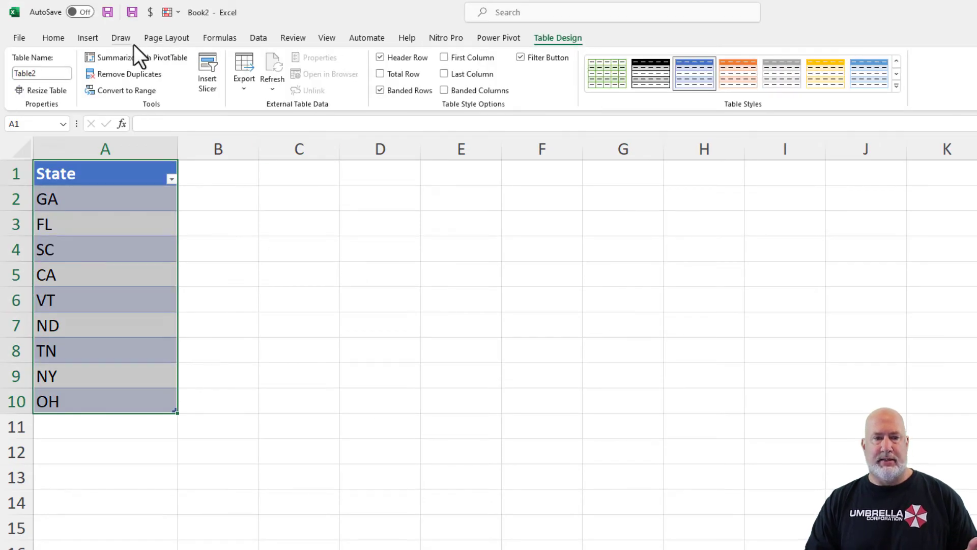
pyautogui.click(262, 38)
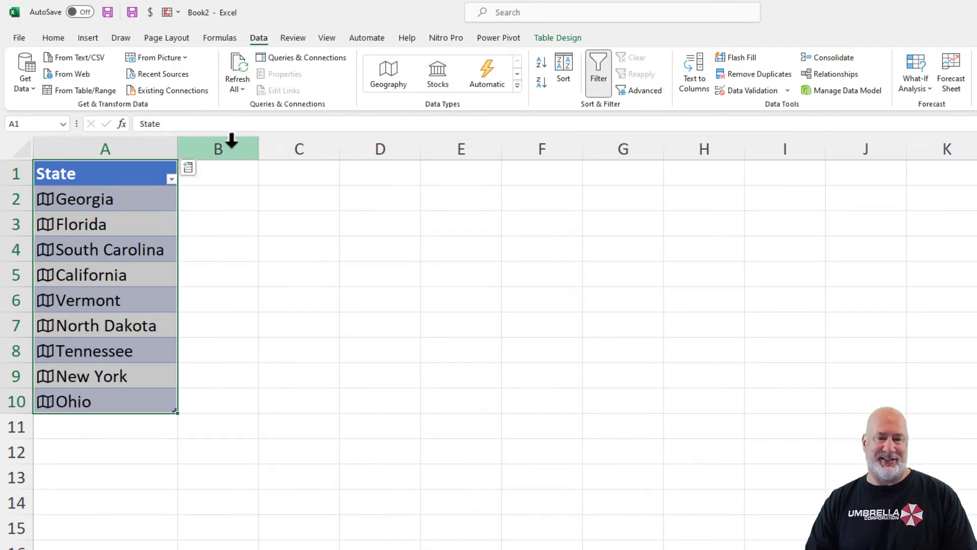
# Add a Population column, widen column B, and check Georgia's population formula.
pyautogui.click(187, 171)
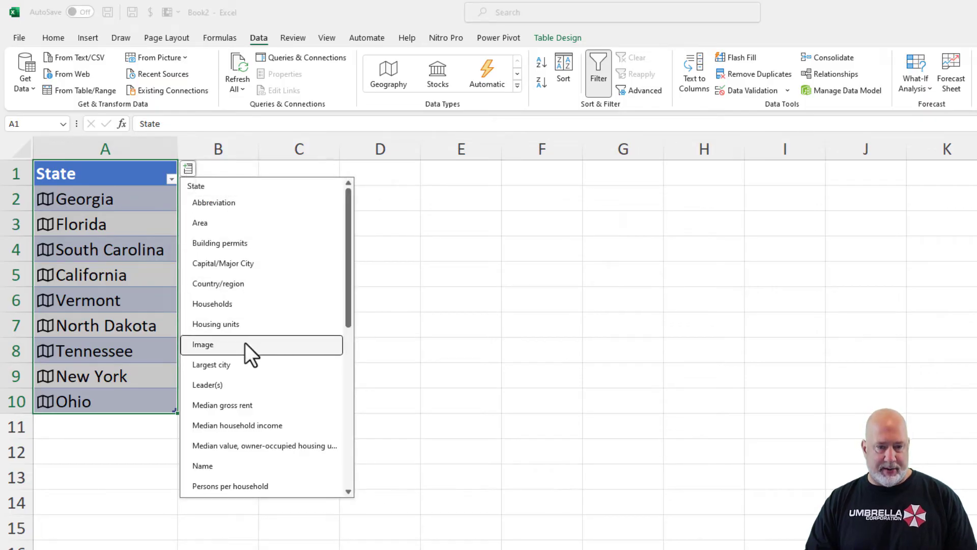
pyautogui.scroll(-3, 246, 346)
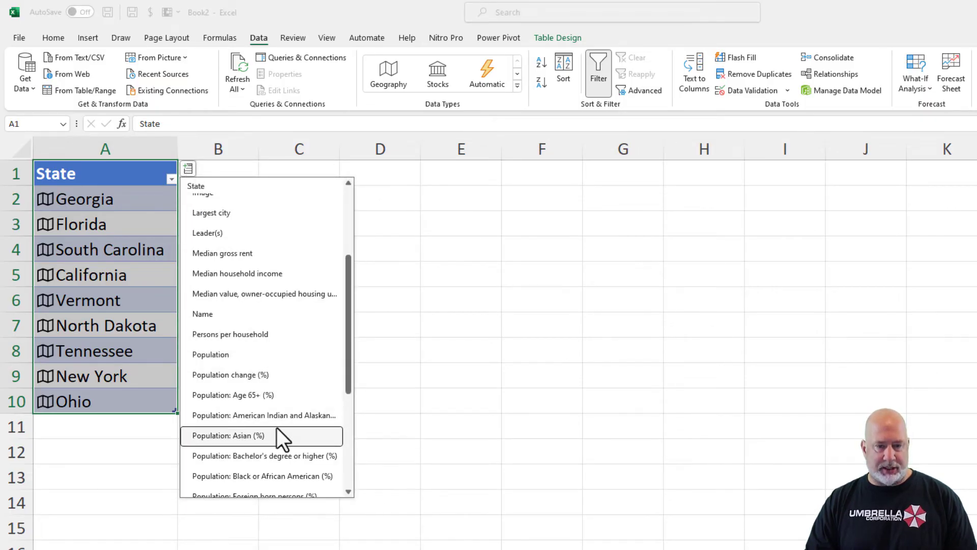
pyautogui.scroll(-3, 278, 426)
pyautogui.click(237, 204)
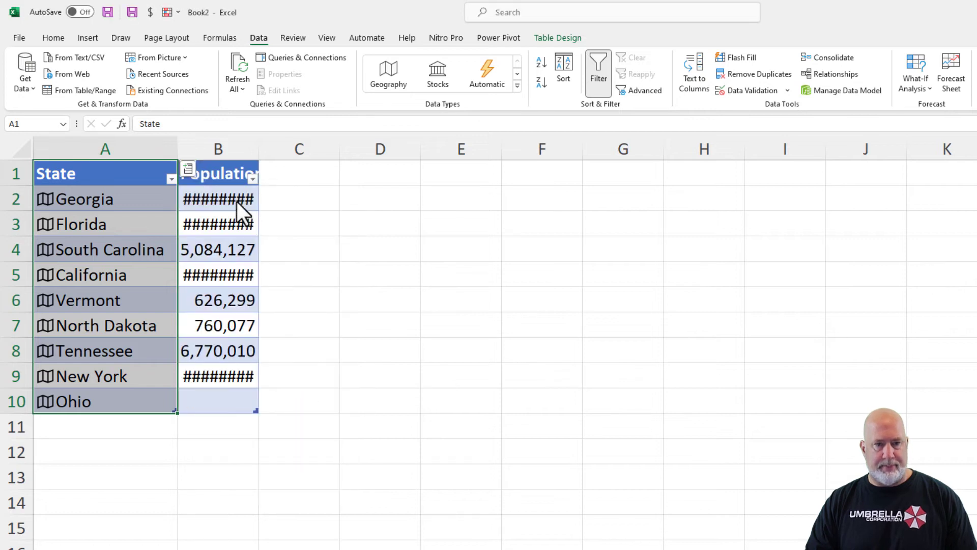
pyautogui.moveTo(258, 148); pyautogui.dragTo(288, 150)
pyautogui.click(111, 200)
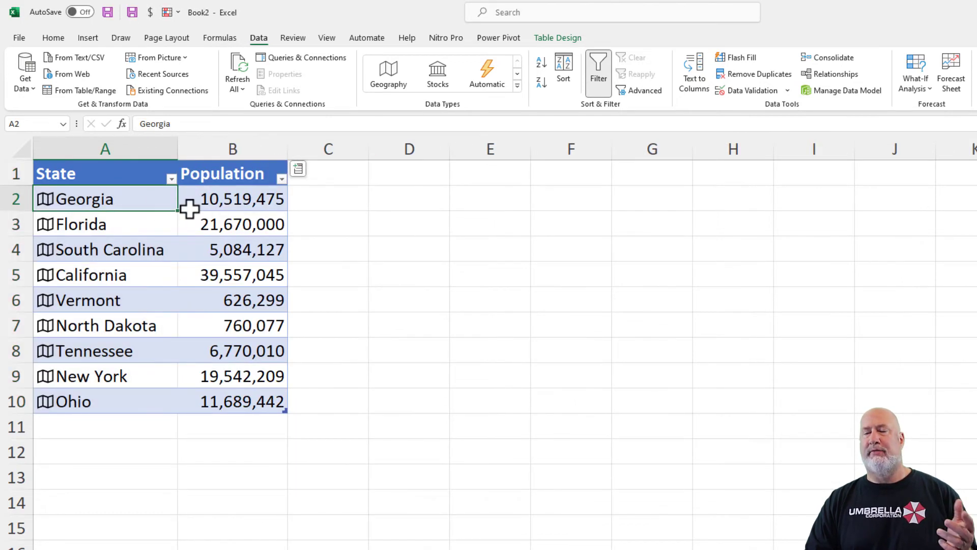
pyautogui.click(216, 204)
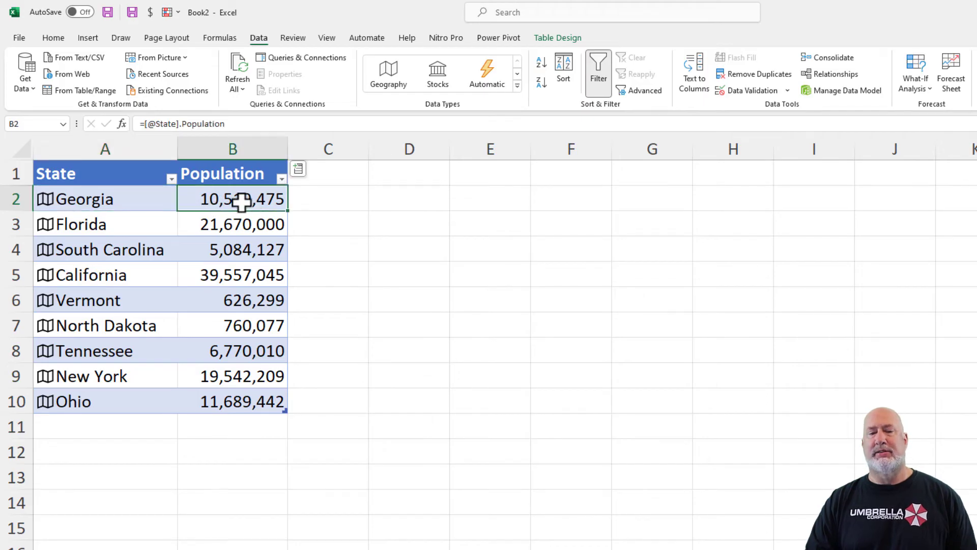
# Insert a filled US map of state Population.
pyautogui.click(88, 41)
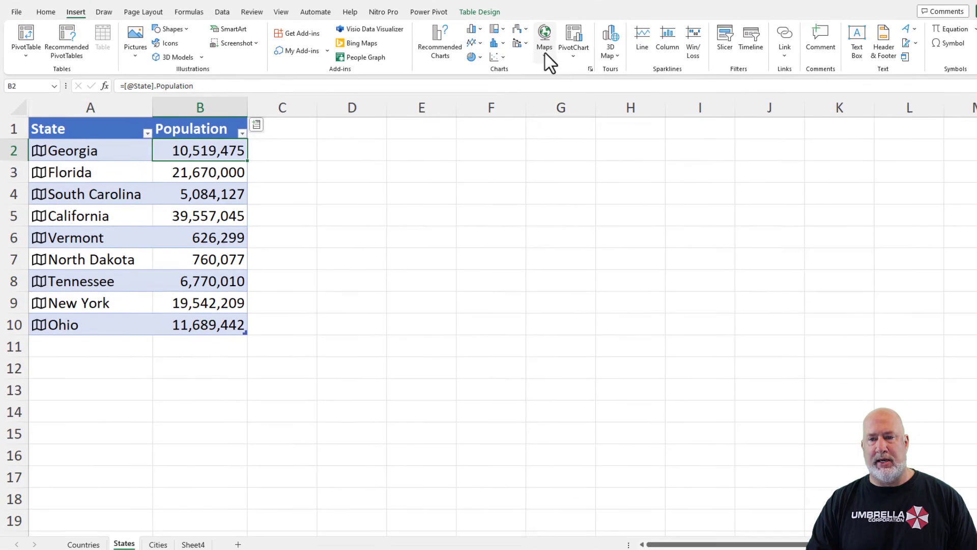
pyautogui.click(550, 62)
pyautogui.click(552, 91)
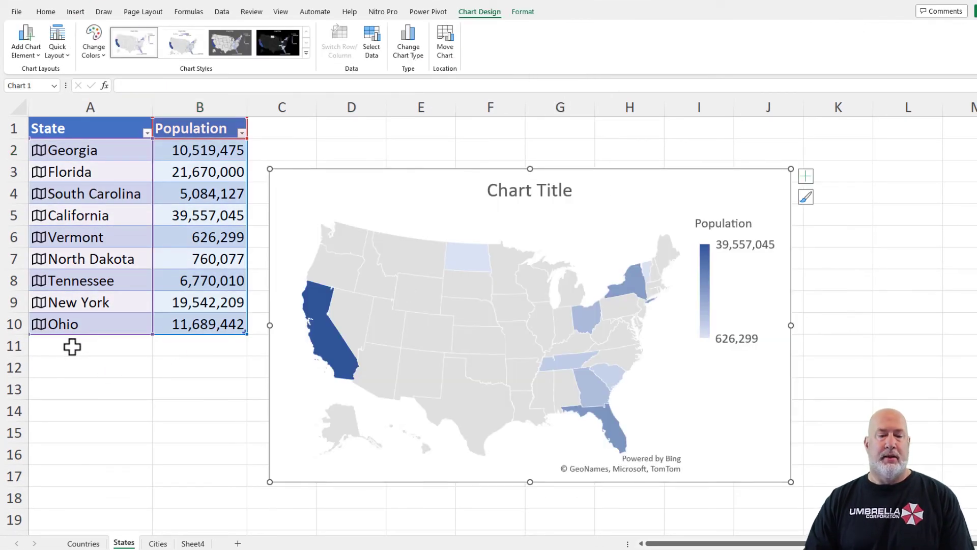
# Add South Dakota and Arizona as new rows below Ohio.
pyautogui.click(76, 345)
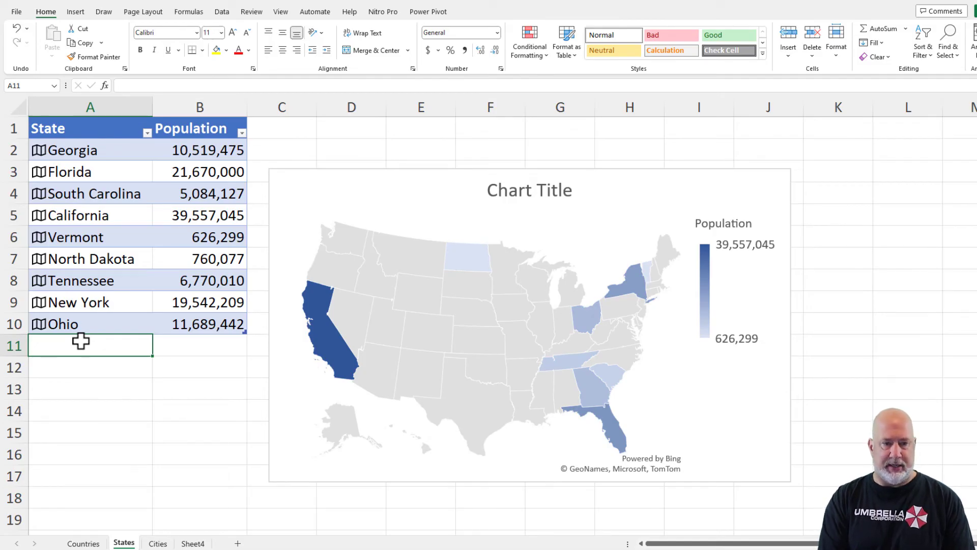
pyautogui.write('DS')
pyautogui.press('BackSpace')
pyautogui.write('South ')
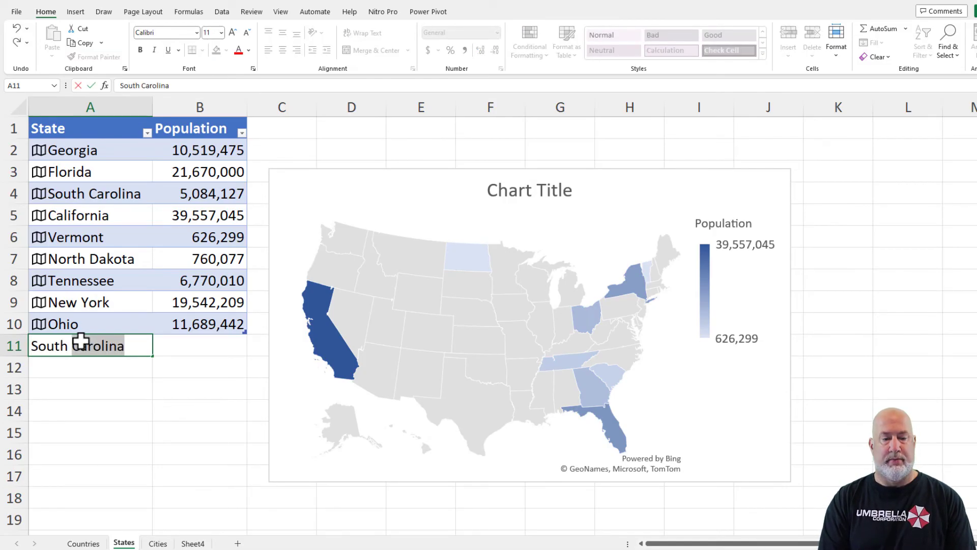
pyautogui.write('Dakot')
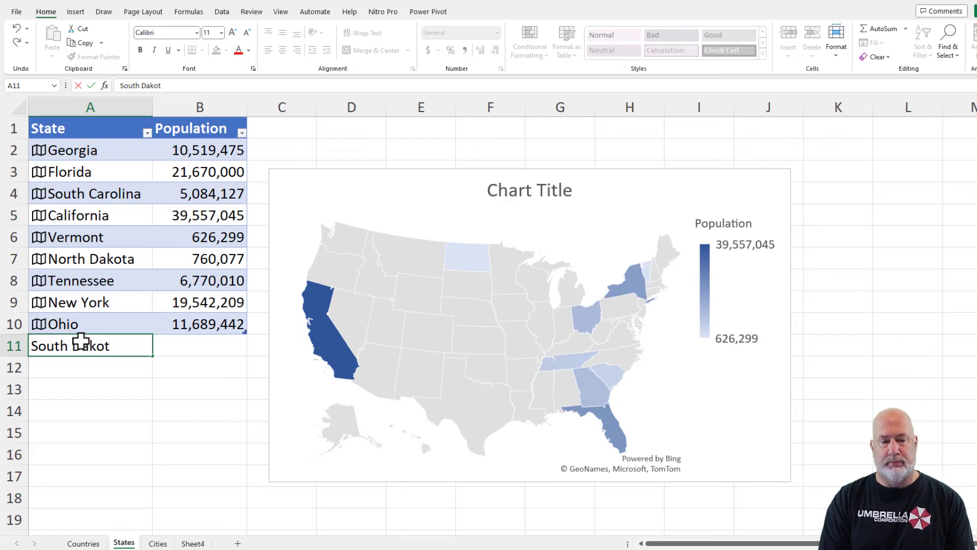
pyautogui.write('a')
pyautogui.press('Return')
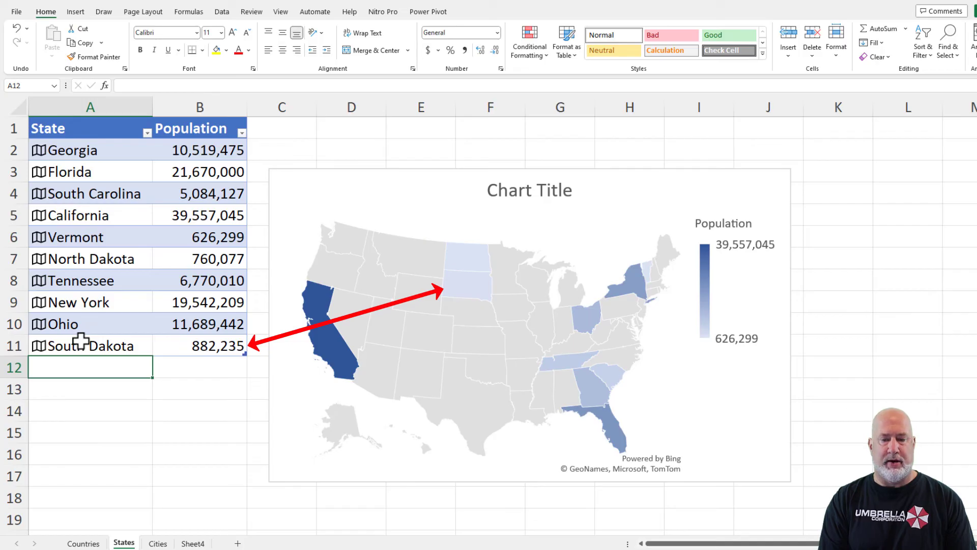
pyautogui.write('Arizona')
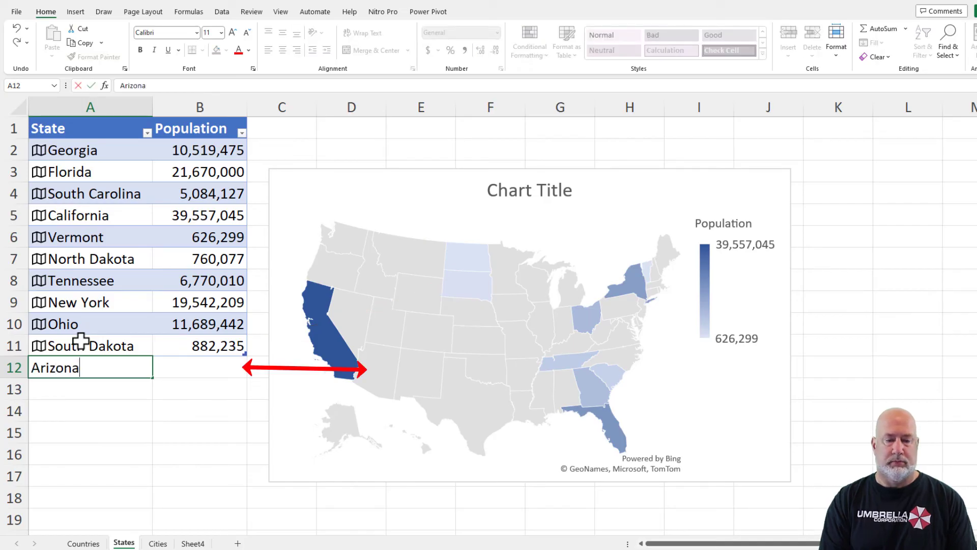
pyautogui.press('Return')
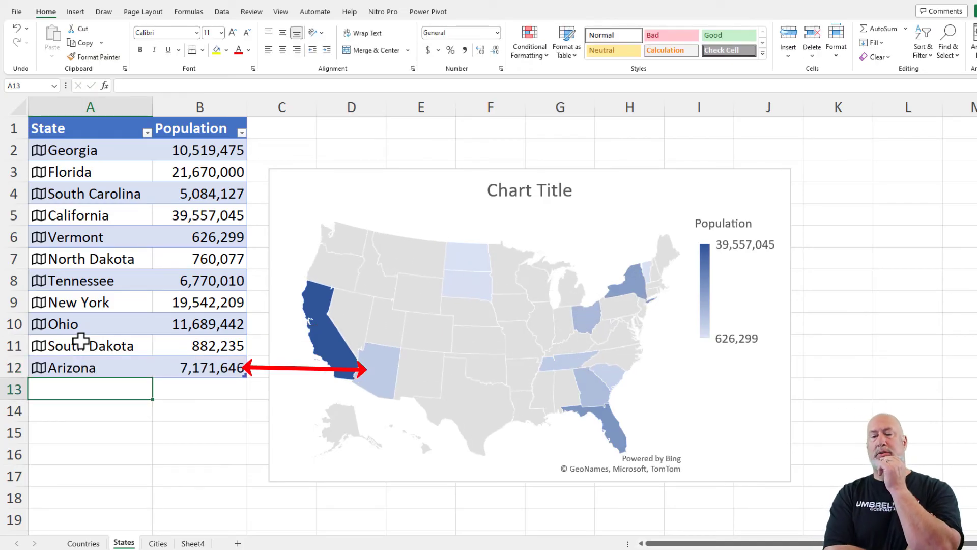